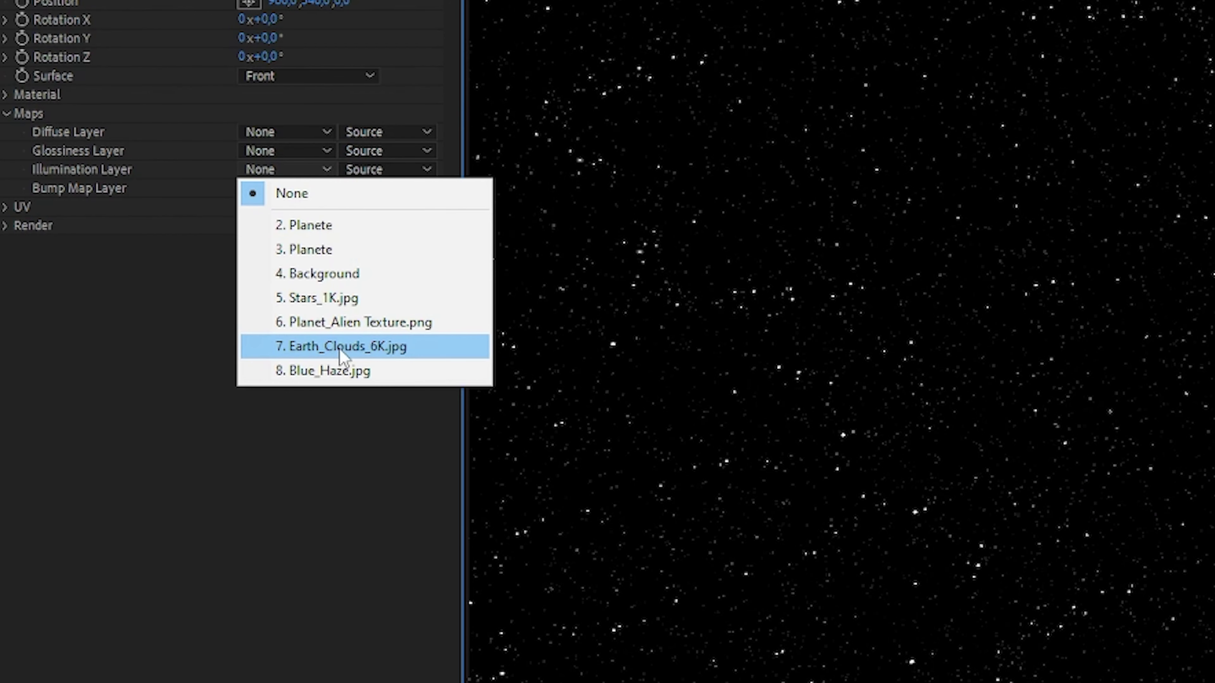
Set the VC Orb's illumination layer to Earth_Clouds
{"action": "left_click", "coordinate": [155, 284]}
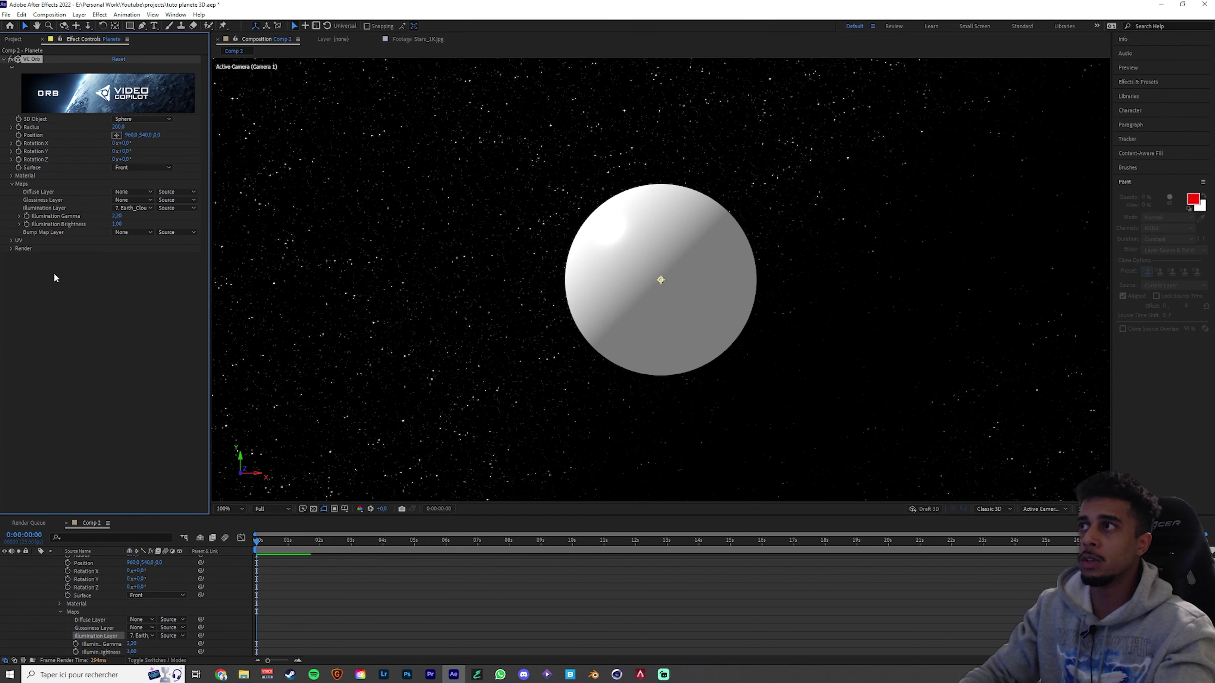
{"action": "left_click", "coordinate": [12, 184]}
{"action": "left_click", "coordinate": [11, 175]}
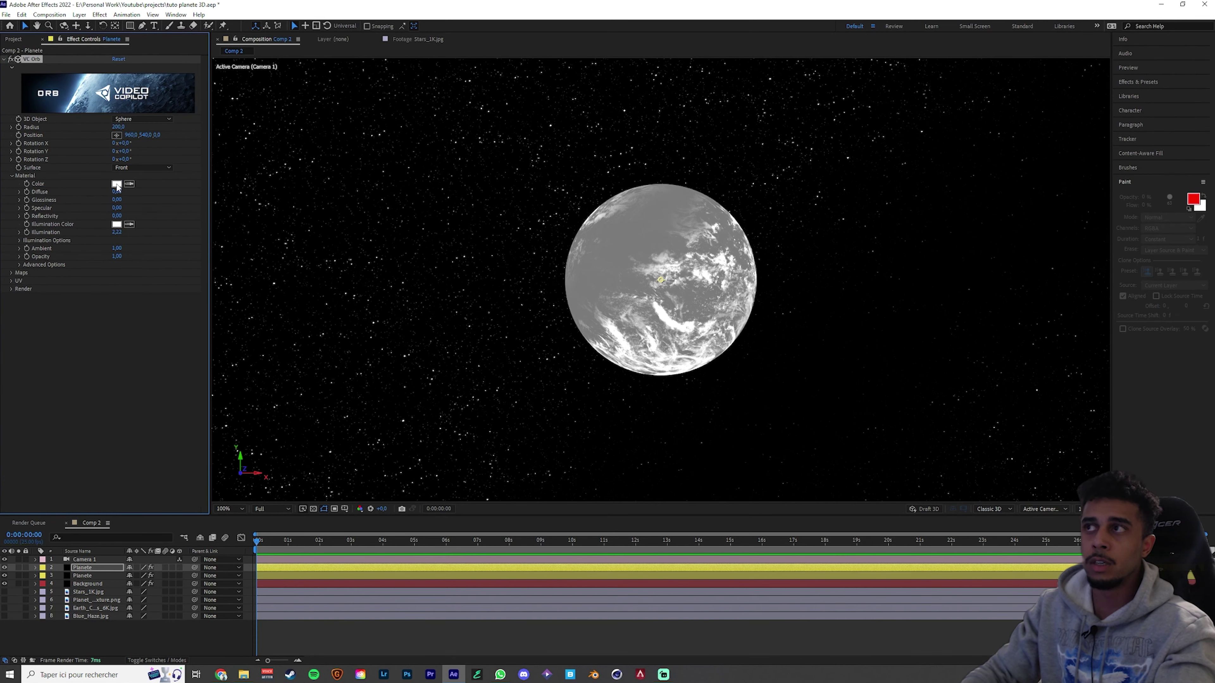
Make the orb's material colour black so only the bright clouds show
{"action": "left_click", "coordinate": [116, 184]}
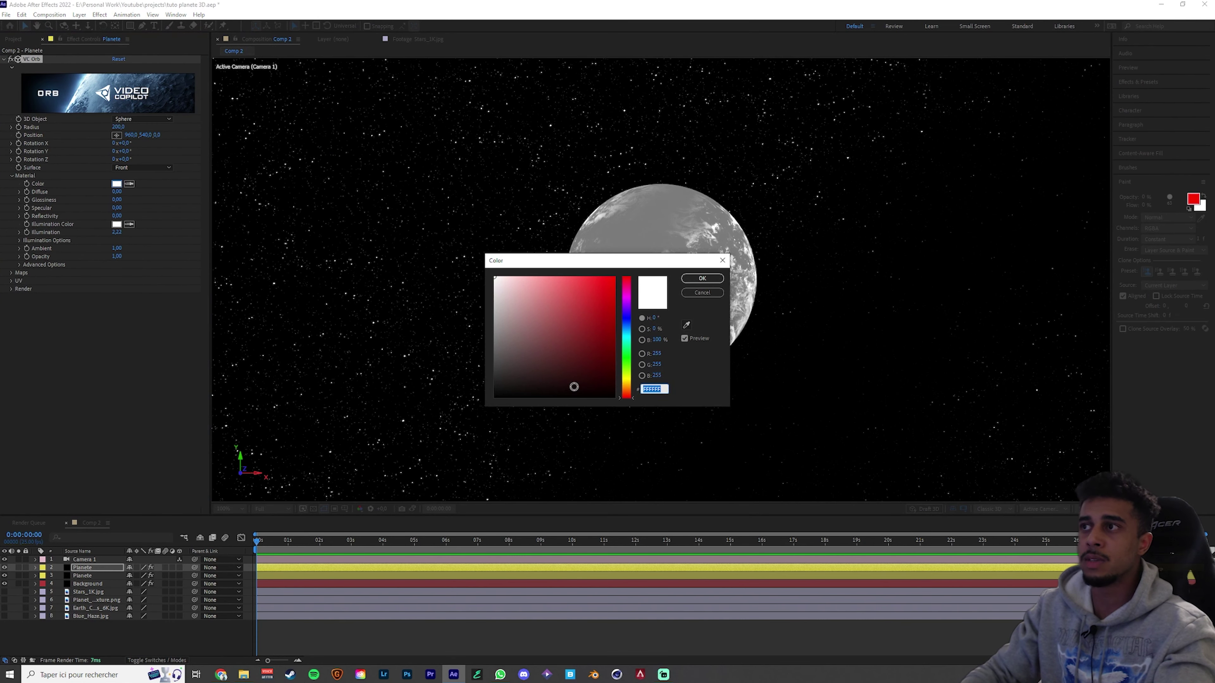
{"action": "left_click_drag", "start_coordinate": [573, 388], "coordinate": [667, 423]}
{"action": "left_click", "coordinate": [702, 279]}
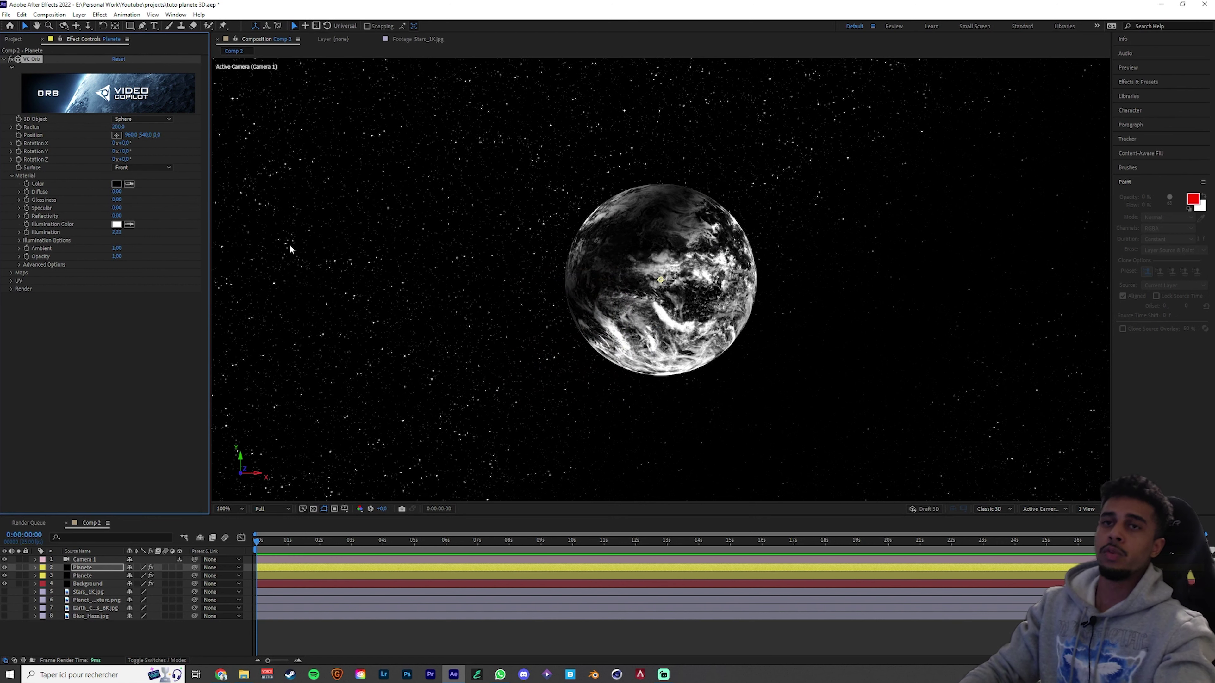
{"action": "left_click", "coordinate": [11, 273]}
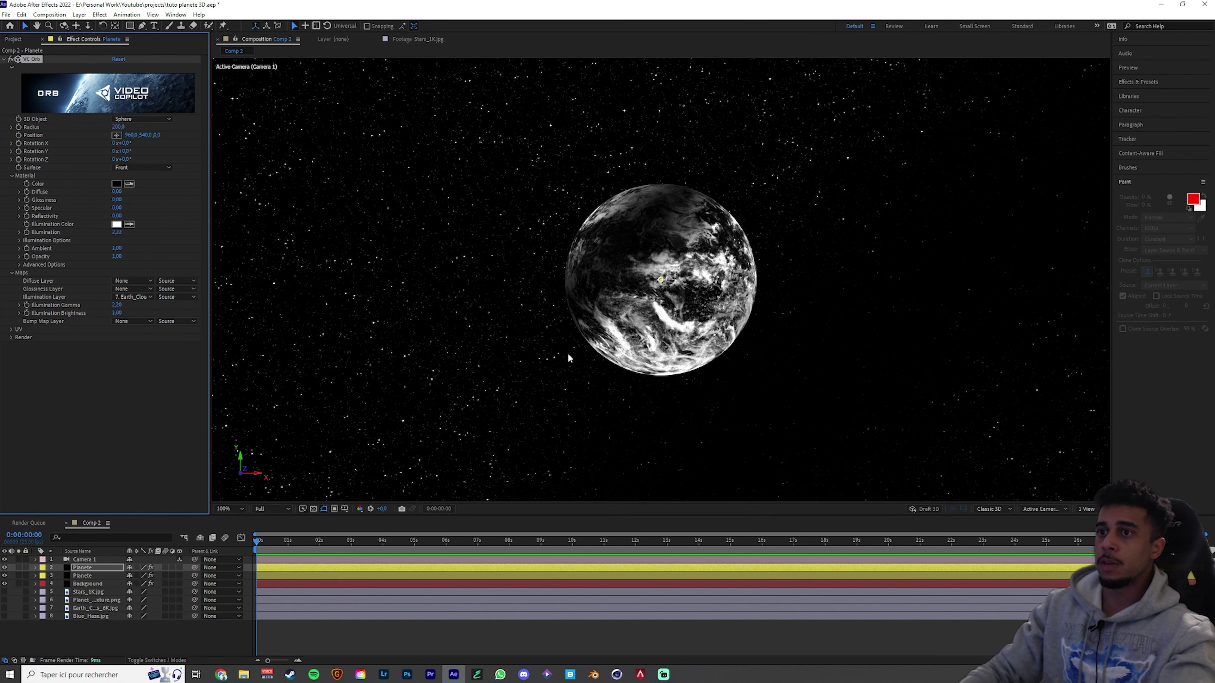
{"action": "left_click", "coordinate": [82, 135]}
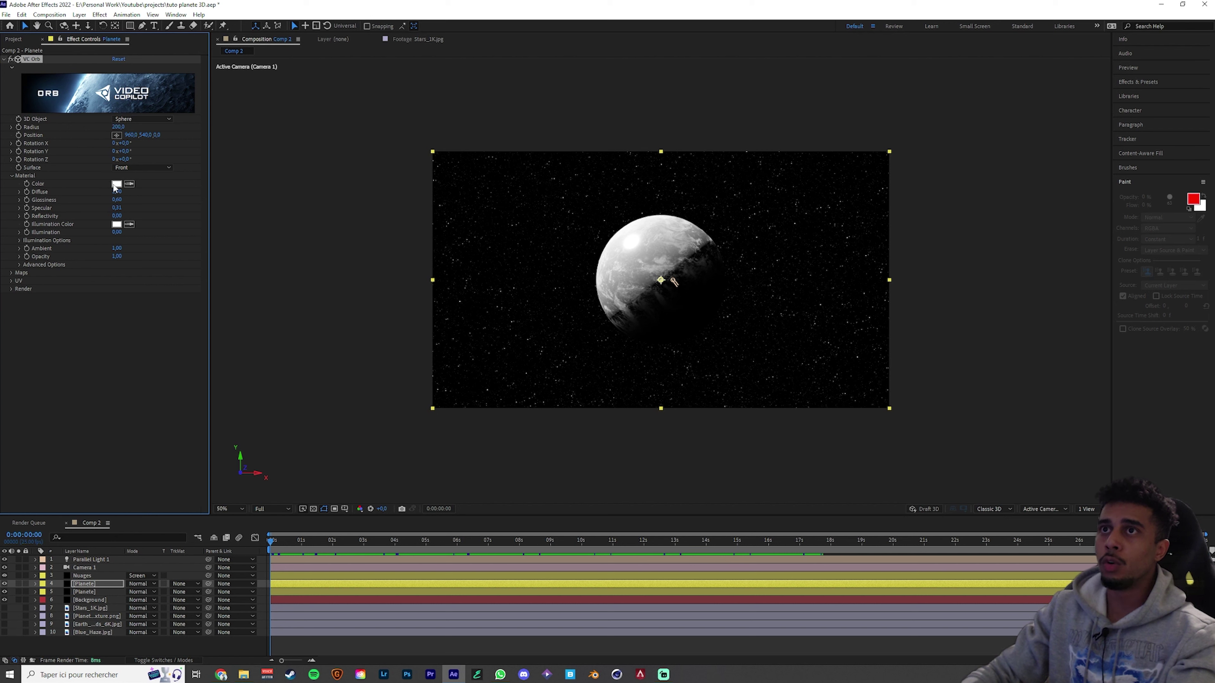
Set the planet's material colour to black
{"action": "left_click", "coordinate": [116, 184]}
{"action": "left_click", "coordinate": [562, 350]}
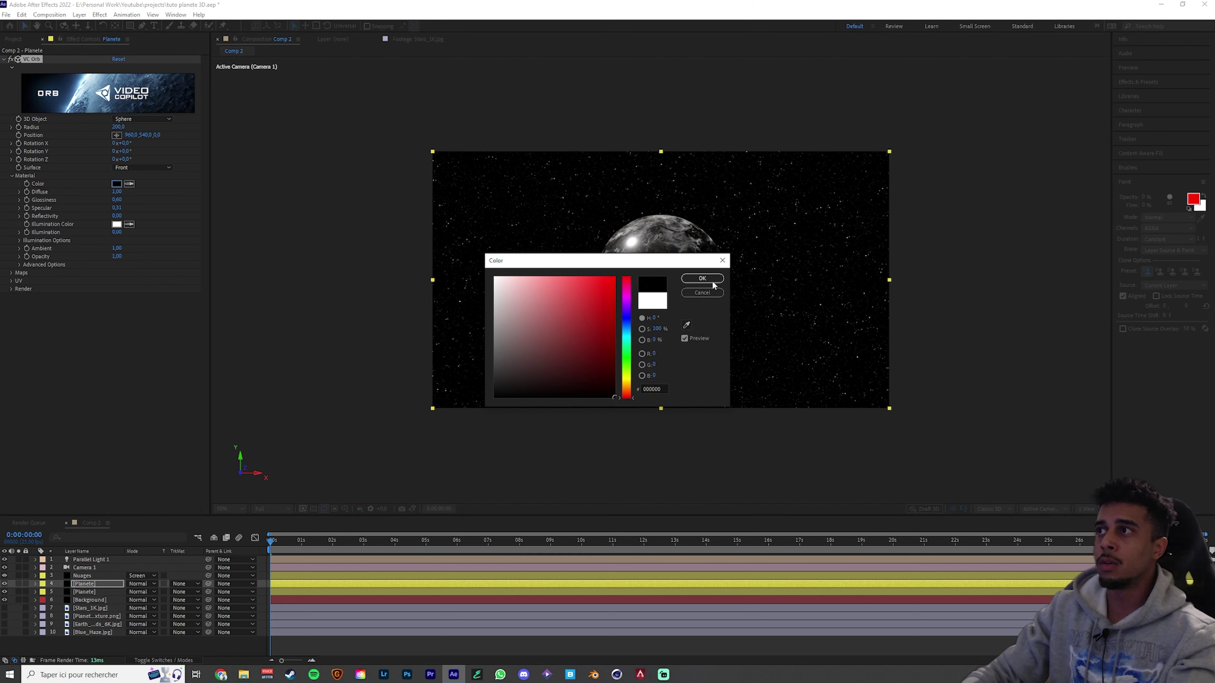
{"action": "left_click", "coordinate": [702, 279]}
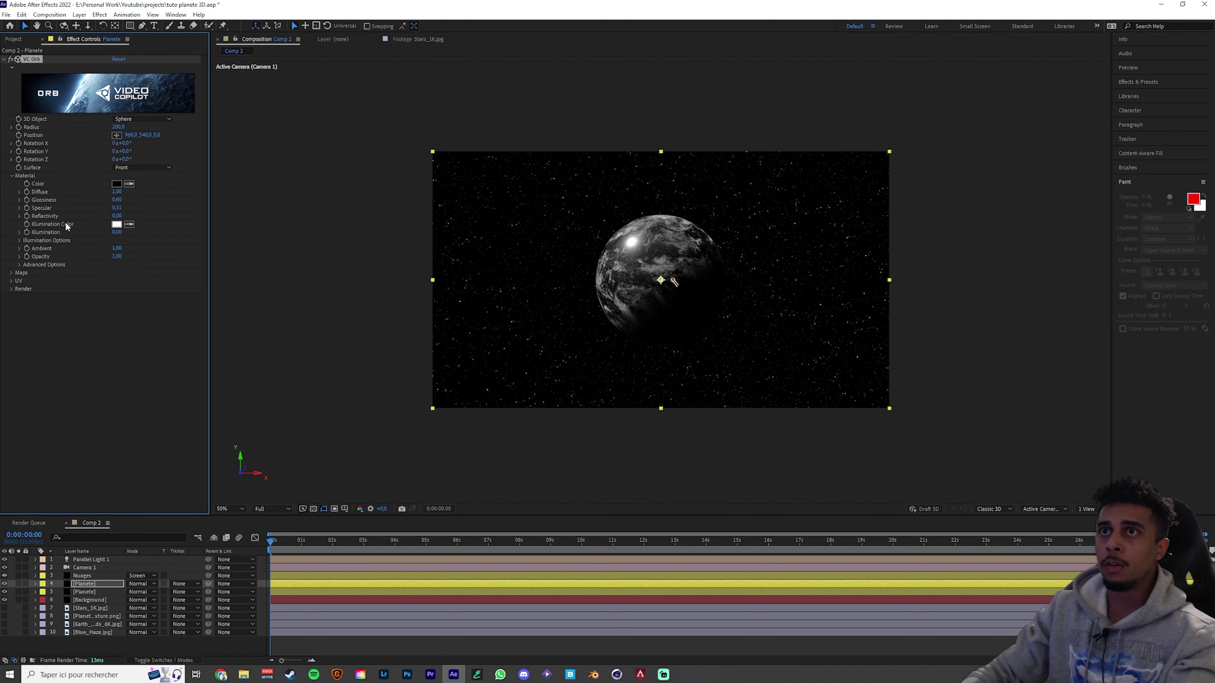
Tint the orb's illumination colour light cyan (57E9FF)
{"action": "left_click", "coordinate": [117, 224]}
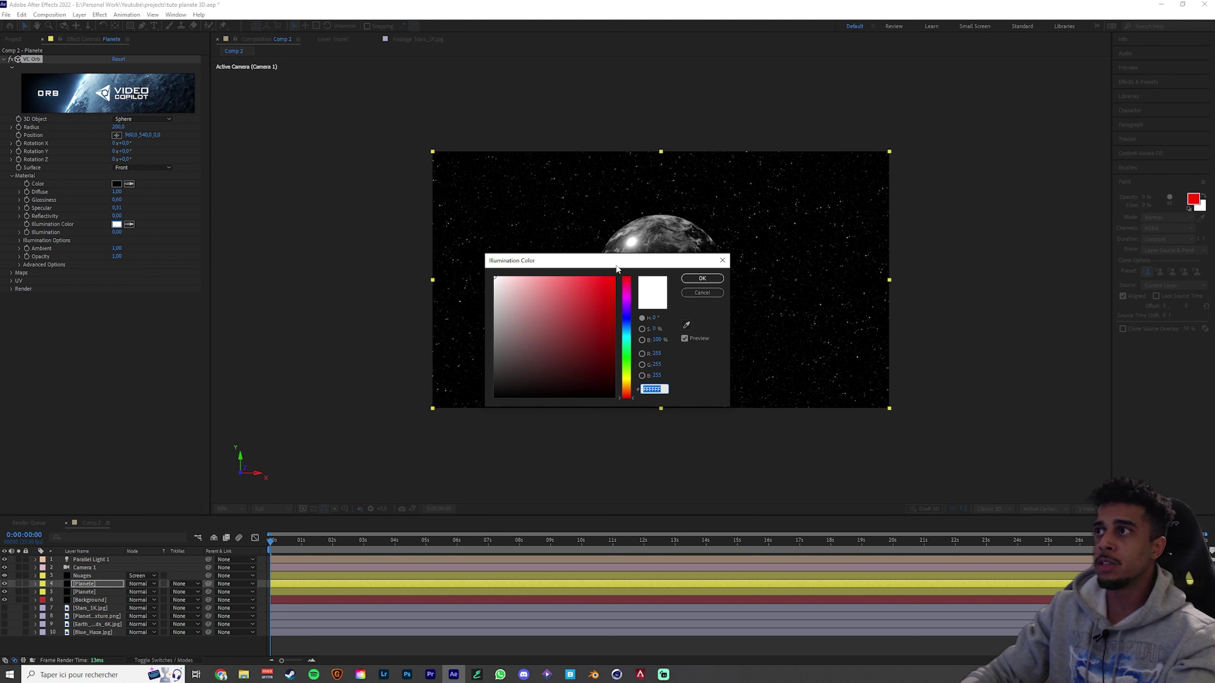
{"action": "left_click_drag", "start_coordinate": [617, 266], "coordinate": [422, 206]}
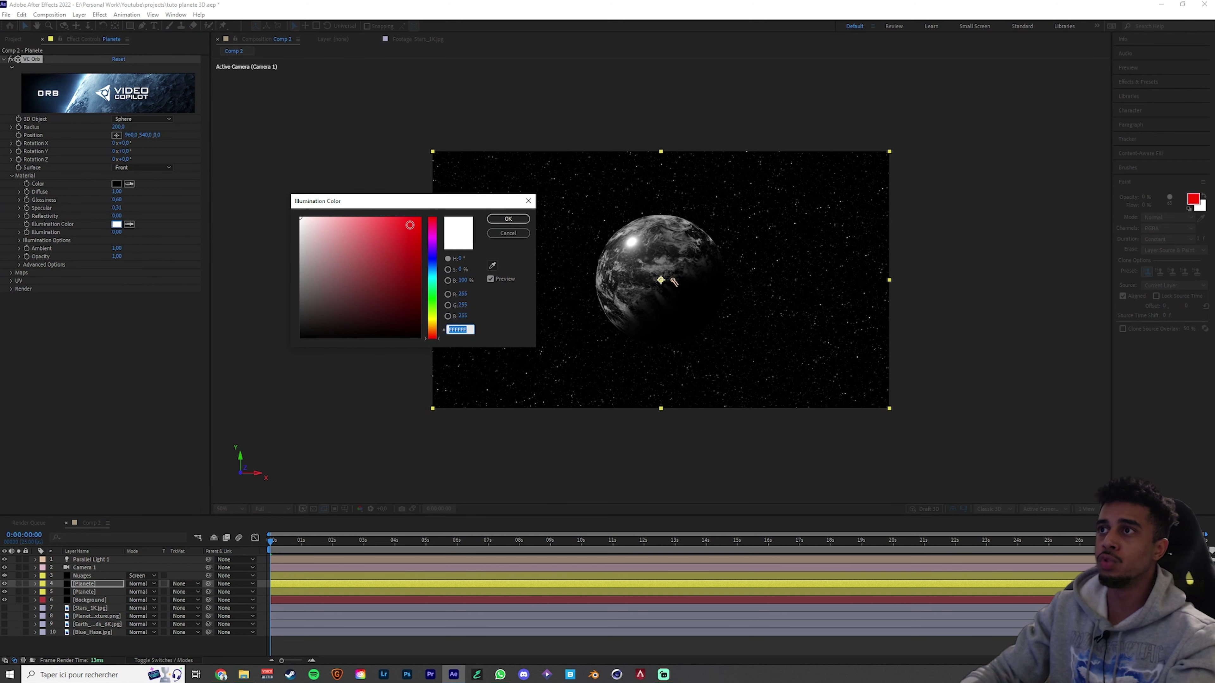
{"action": "type", "text": "59C8D9"}
{"action": "left_click", "coordinate": [493, 219]}
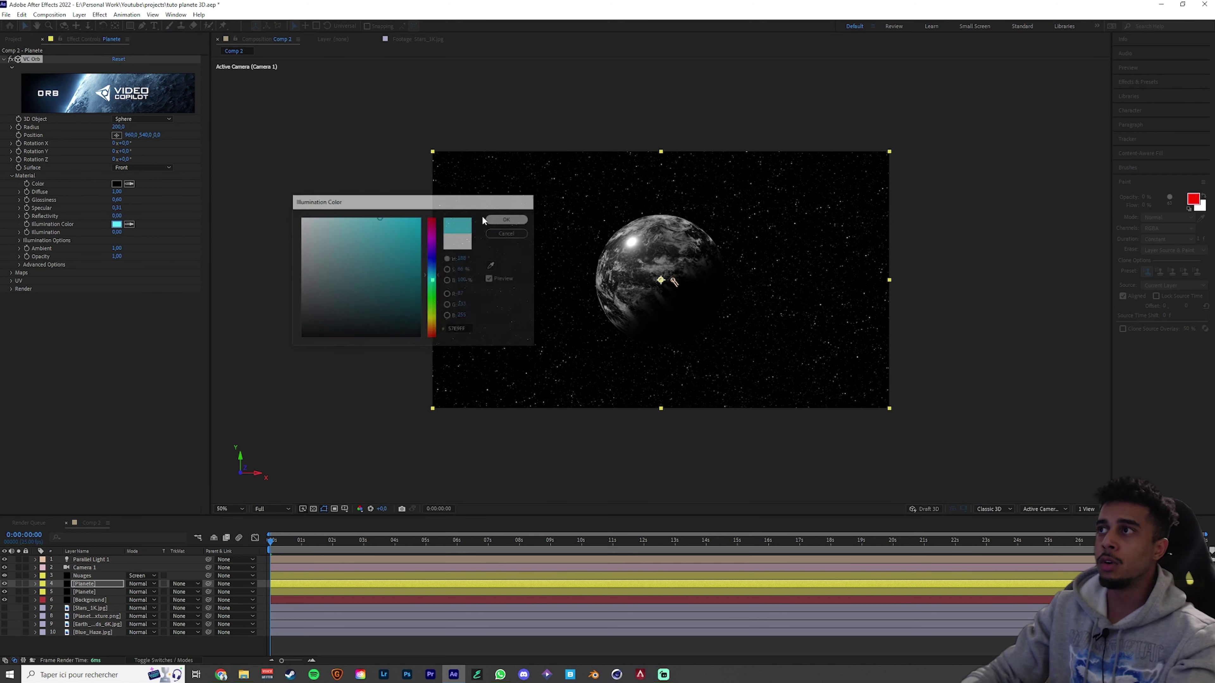
{"action": "left_click", "coordinate": [116, 224]}
{"action": "left_click_drag", "start_coordinate": [116, 232], "coordinate": [126, 249]}
Raise the orb's Fresnel Bias to 3,21 for a brighter glowing rim
{"action": "left_click", "coordinate": [19, 240]}
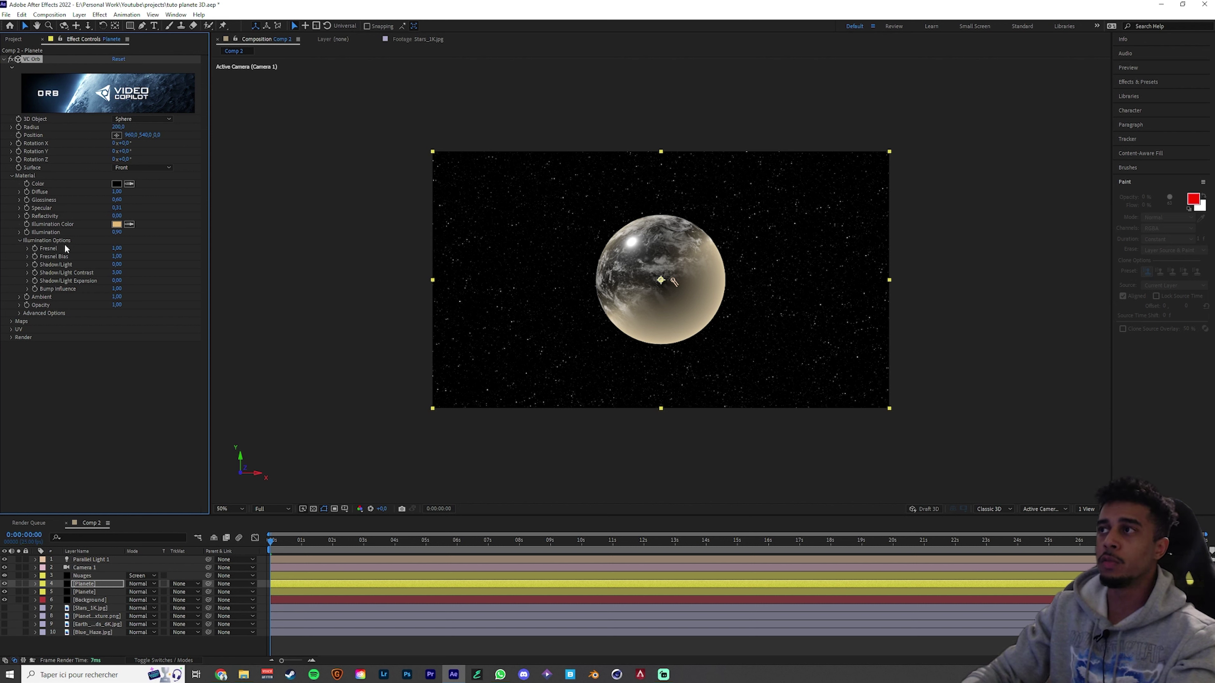
{"action": "left_click_drag", "start_coordinate": [116, 257], "coordinate": [215, 255]}
{"action": "left_click_drag", "start_coordinate": [118, 126], "coordinate": [125, 126]}
Set the upper Planete layer's blending mode to Screen
{"action": "scroll", "coordinate": [661, 280], "scroll_direction": "up", "scroll_amount": 4}
{"action": "left_click", "coordinate": [141, 583]}
{"action": "left_click", "coordinate": [19, 313]}
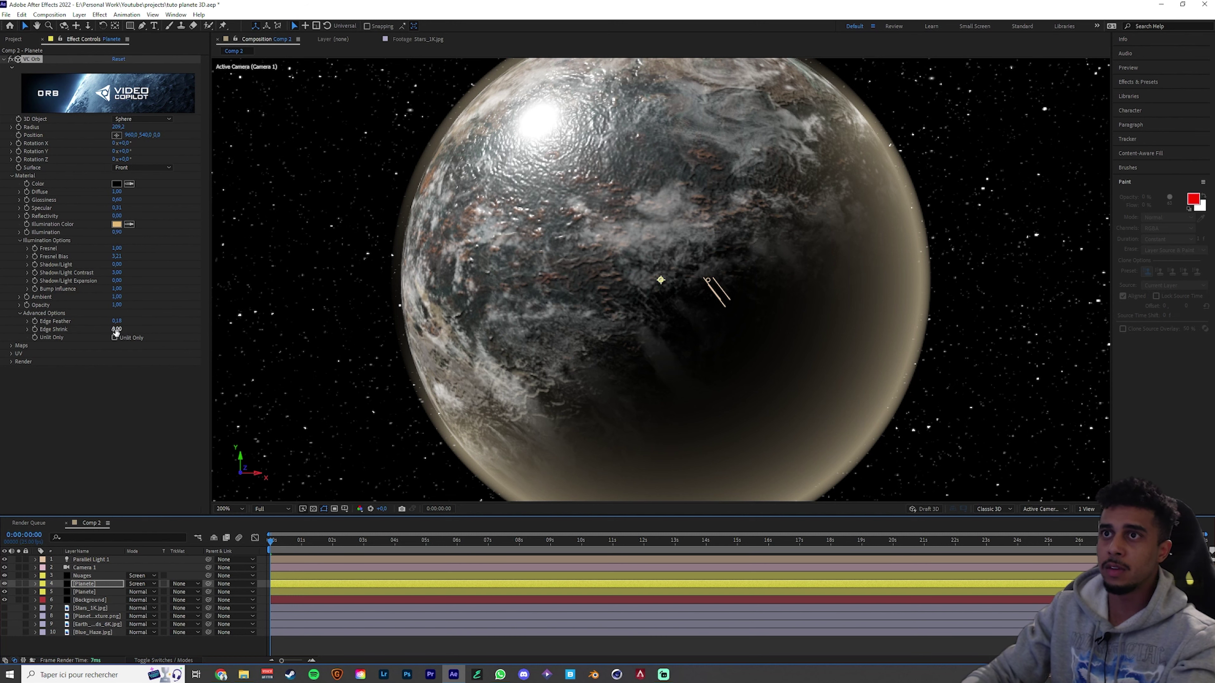
Add edge shrink, Shadow/Light, contrast 3,93 and a 0,12 edge feather; view at 100%
{"action": "left_click_drag", "start_coordinate": [117, 329], "coordinate": [160, 329]}
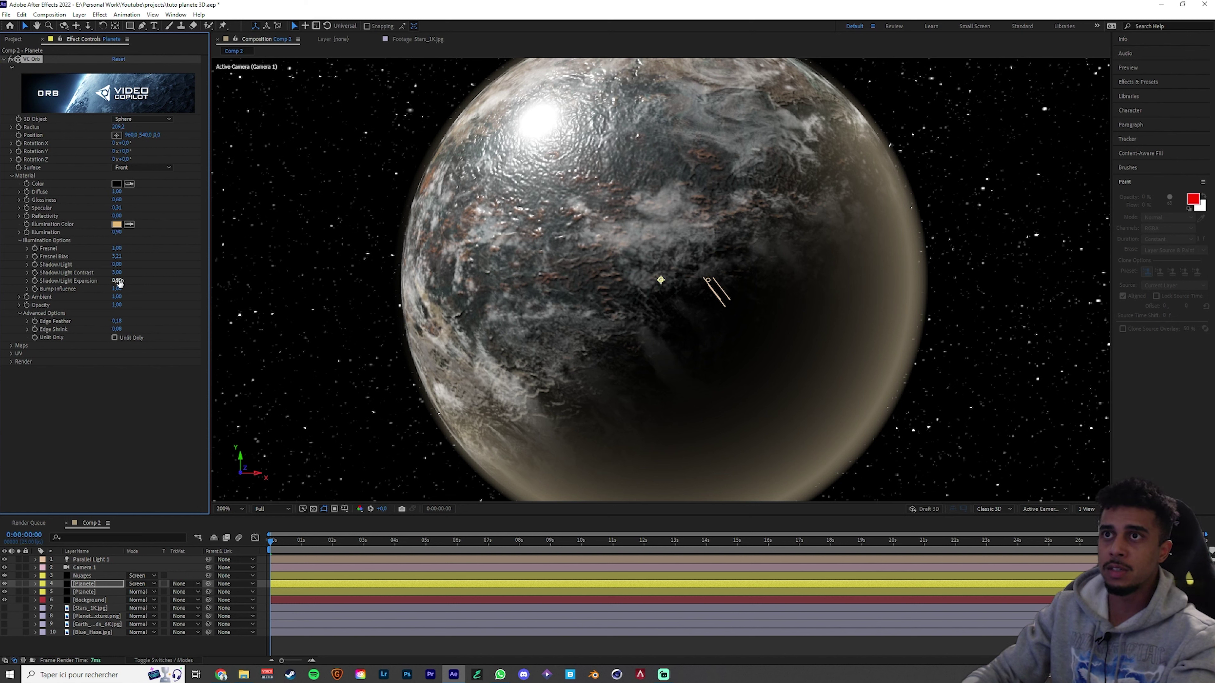
{"action": "left_click_drag", "start_coordinate": [117, 264], "coordinate": [306, 285]}
{"action": "left_click_drag", "start_coordinate": [116, 273], "coordinate": [143, 273]}
{"action": "left_click_drag", "start_coordinate": [116, 321], "coordinate": [110, 321]}
{"action": "key", "text": "comma"}
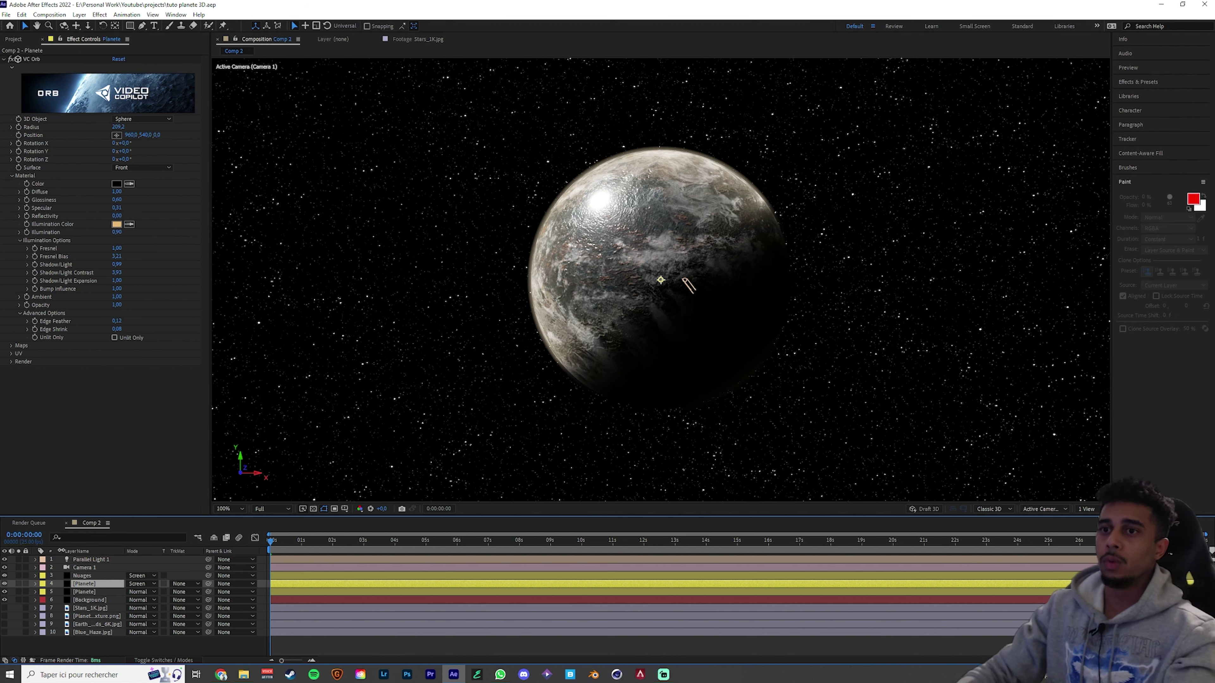
Hide the planet and cloud layers, keep the Background starfield visible, and select Planete
{"action": "left_click_drag", "start_coordinate": [6, 578], "coordinate": [4, 600]}
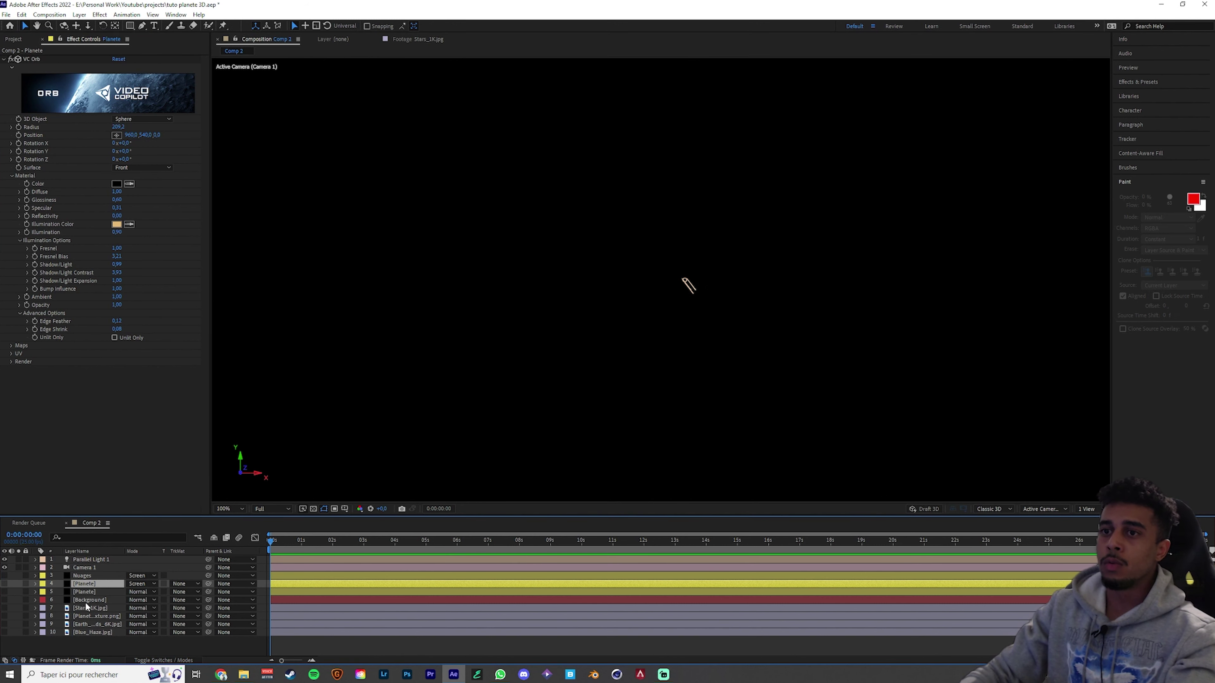
{"action": "left_click", "coordinate": [90, 600]}
{"action": "left_click", "coordinate": [5, 600]}
{"action": "left_click", "coordinate": [37, 593]}
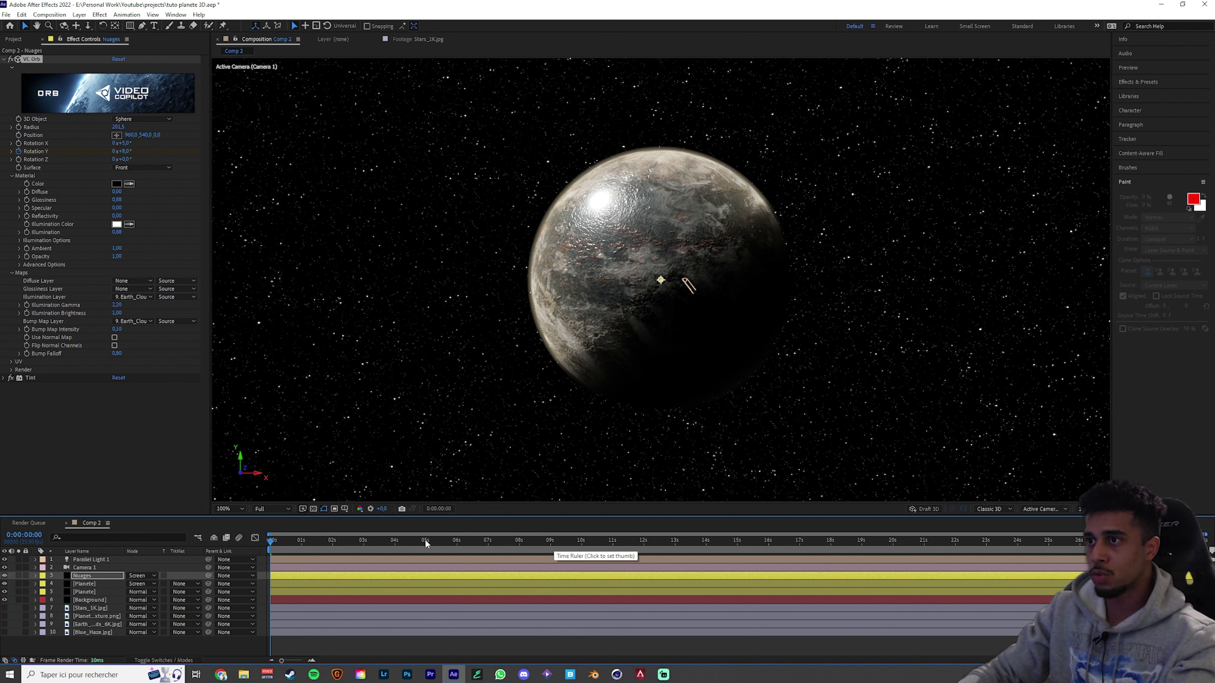
Keyframe the Nuages clouds to 19° Y rotation at 5 seconds and preview the animation
{"action": "left_click", "coordinate": [425, 540]}
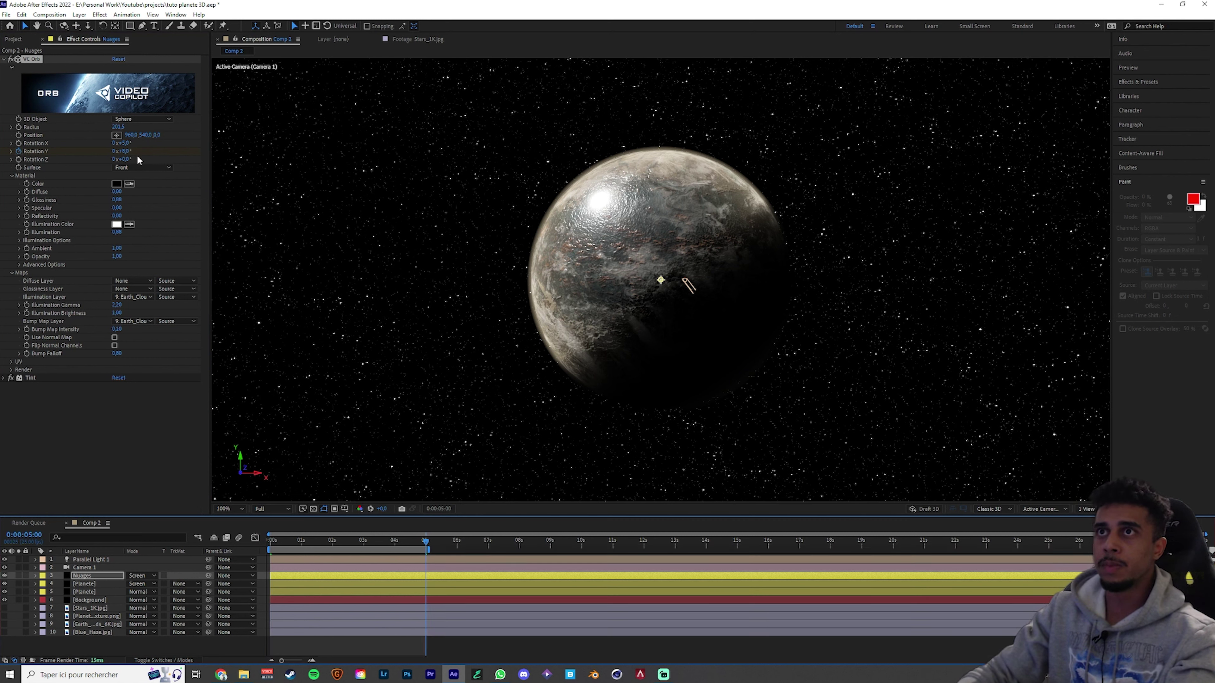
{"action": "left_click_drag", "start_coordinate": [124, 150], "coordinate": [128, 150]}
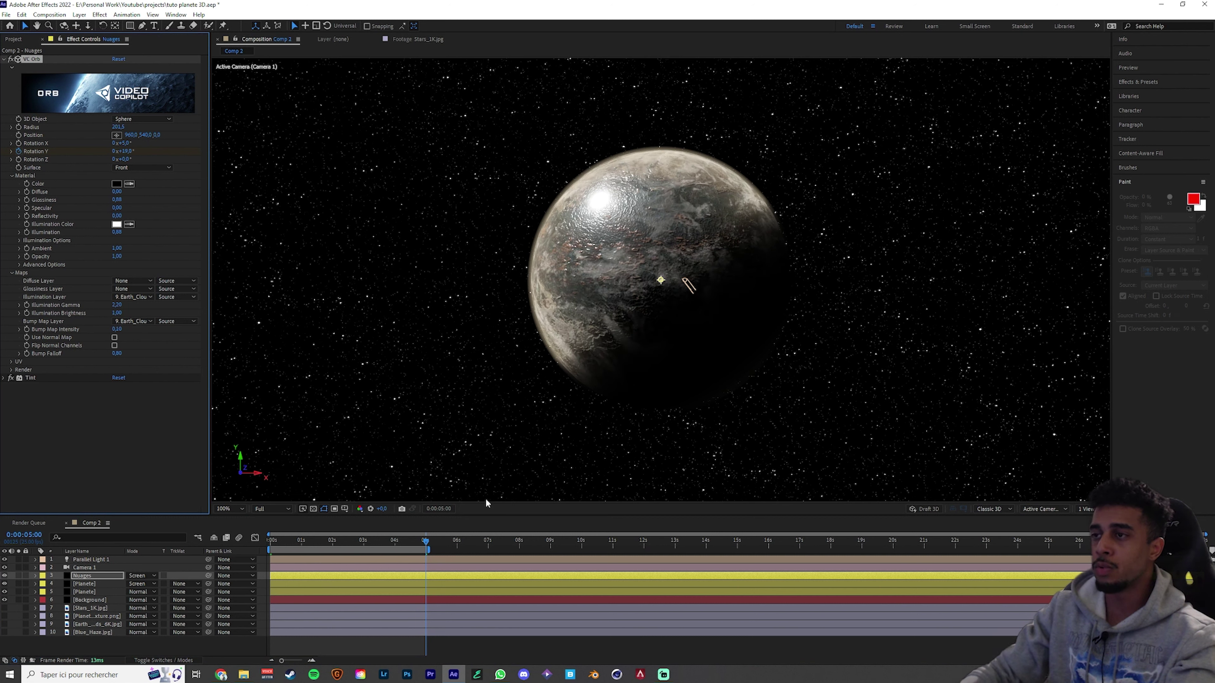
{"action": "key", "text": "Home"}
{"action": "key", "text": "space"}
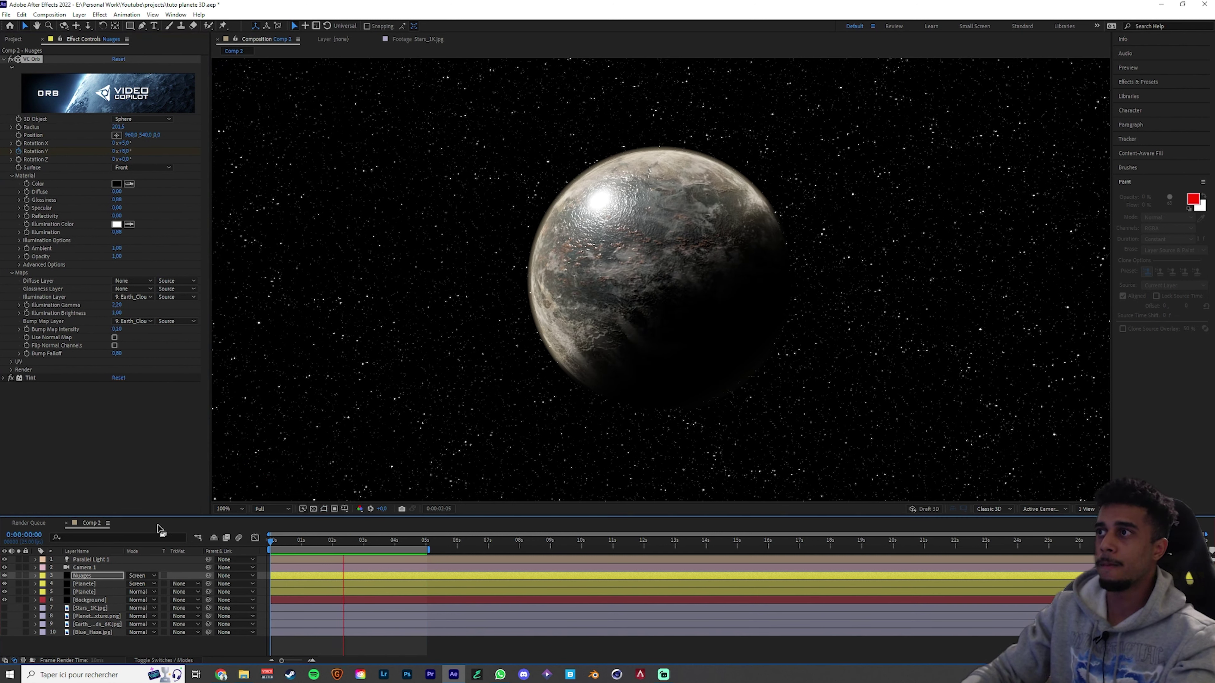
{"action": "left_click", "coordinate": [84, 567]}
{"action": "key", "text": "r"}
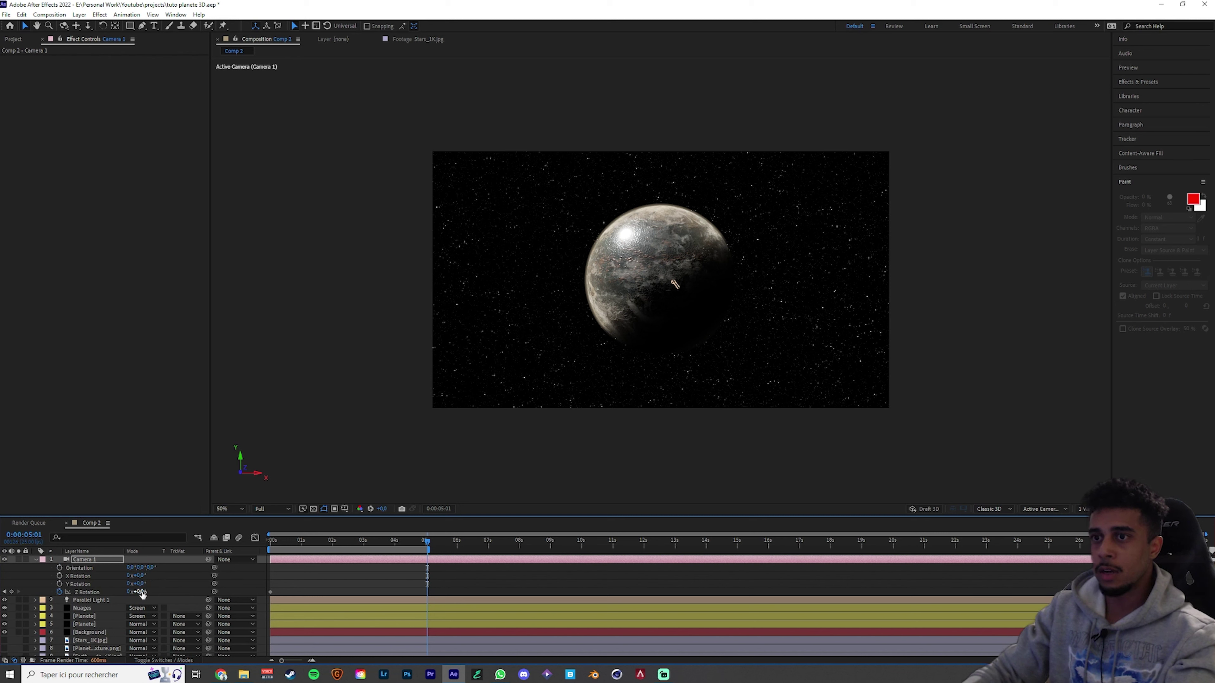
Roll Camera 1 on its Z axis at 5 seconds, listing only Position and Z Rotation
{"action": "left_click_drag", "start_coordinate": [163, 581], "coordinate": [147, 592]}
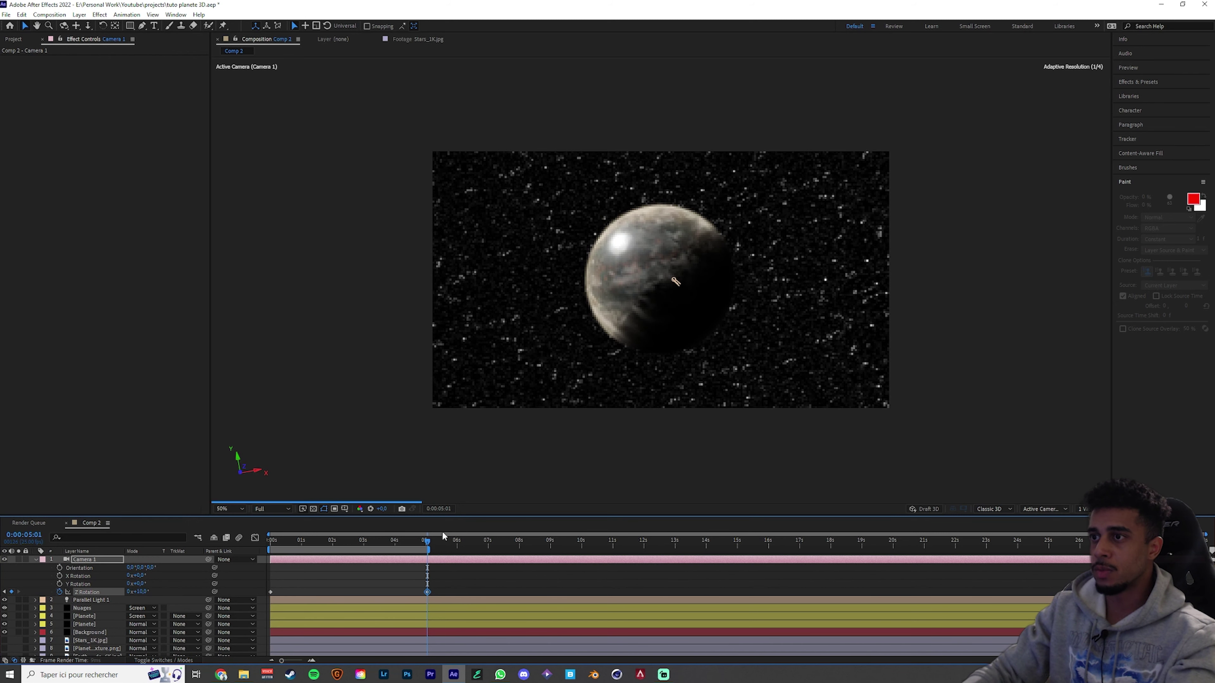
{"action": "key", "text": "u"}
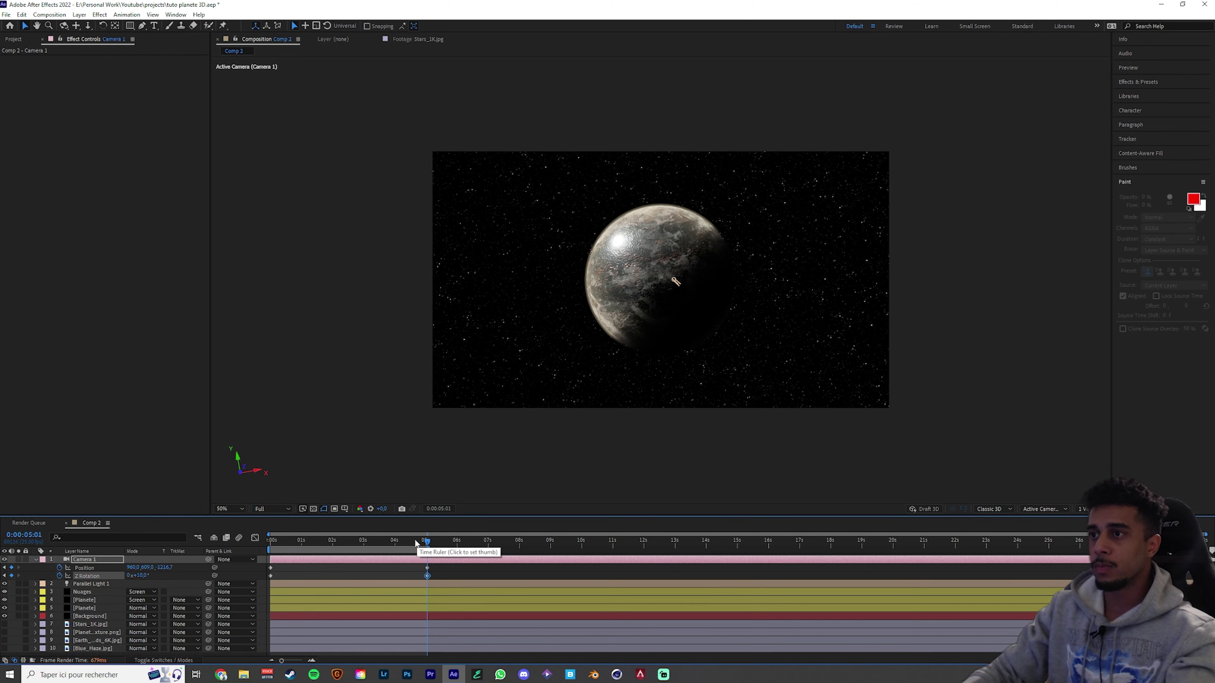